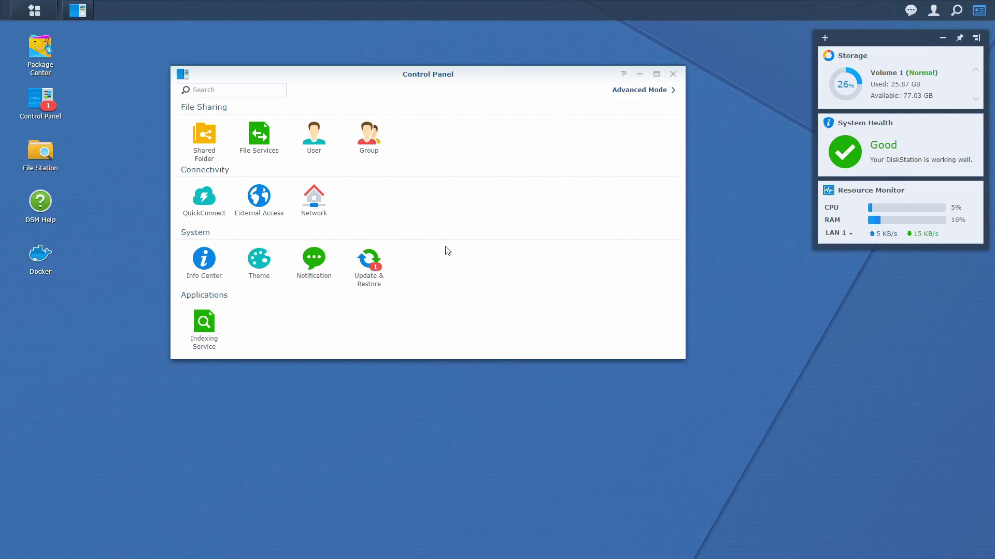
Open the user list and view the everyday account's User groups tab, cancelling without changes
left_click(314, 139)
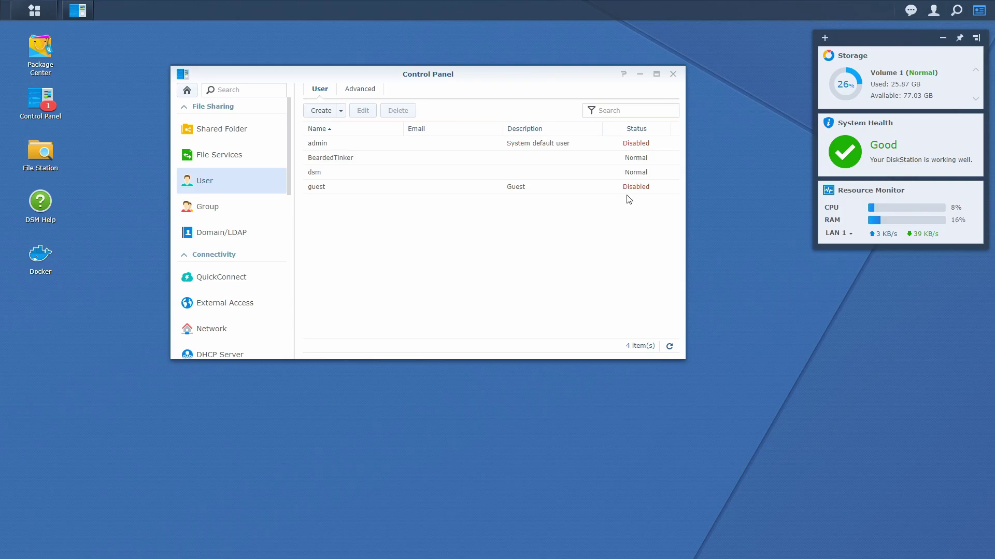
left_click(351, 192)
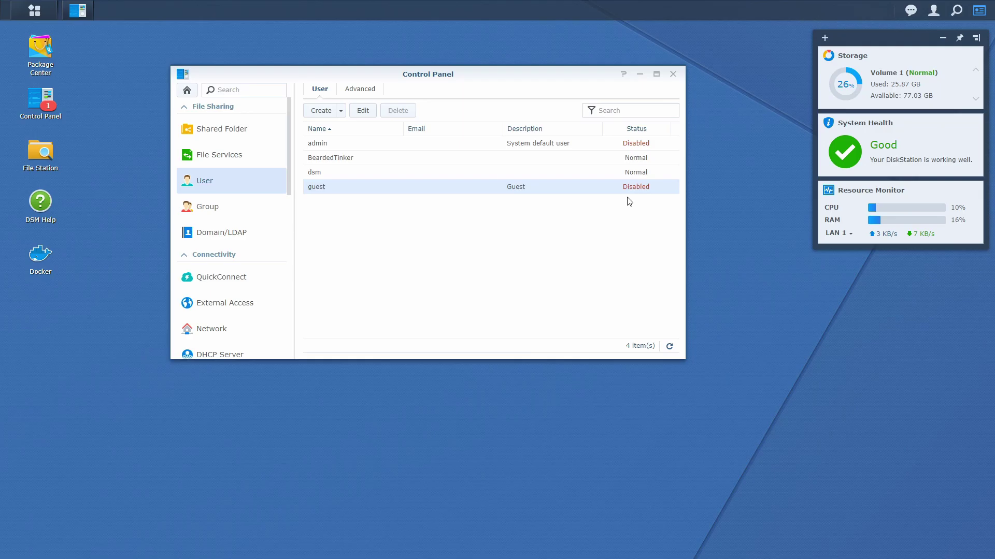
left_click(428, 162)
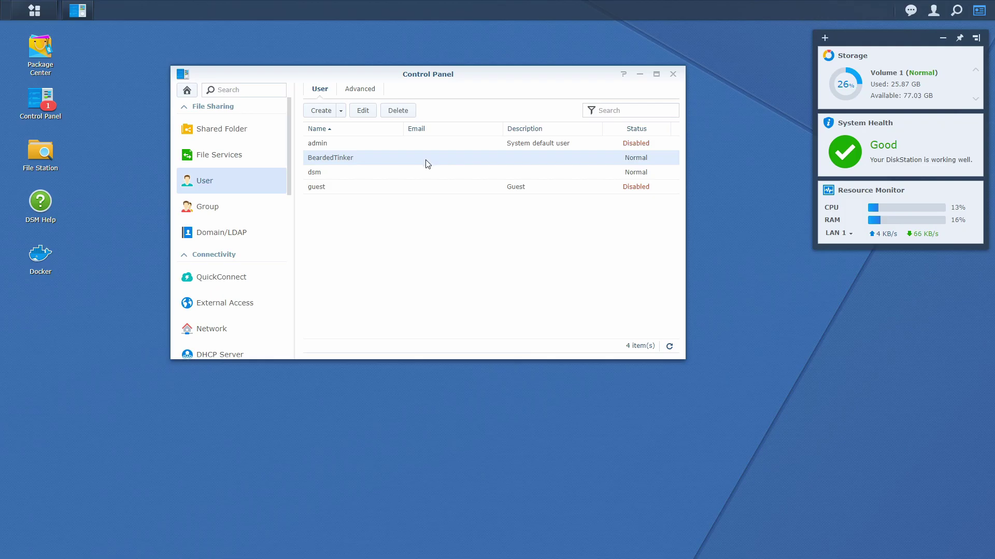
left_click(364, 112)
left_click(265, 103)
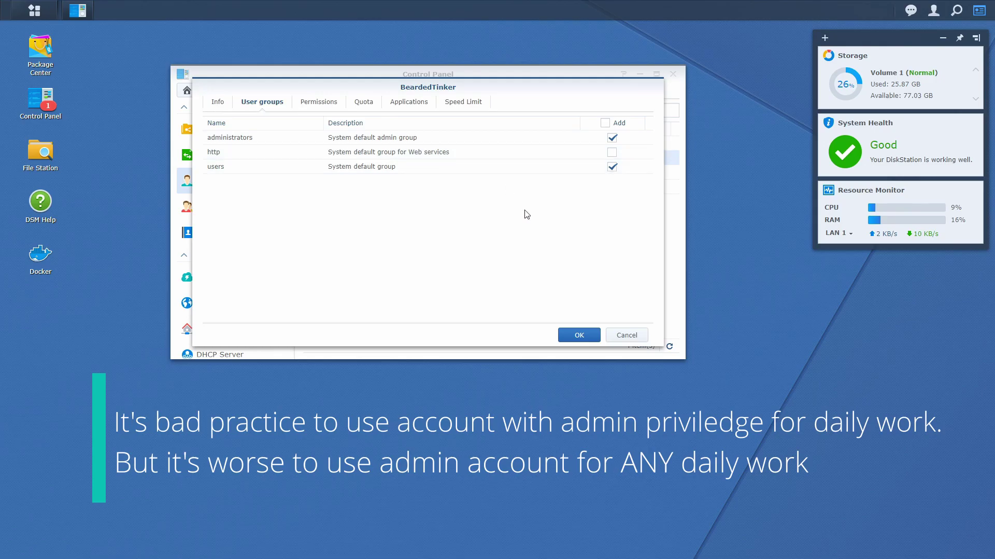
left_click(616, 338)
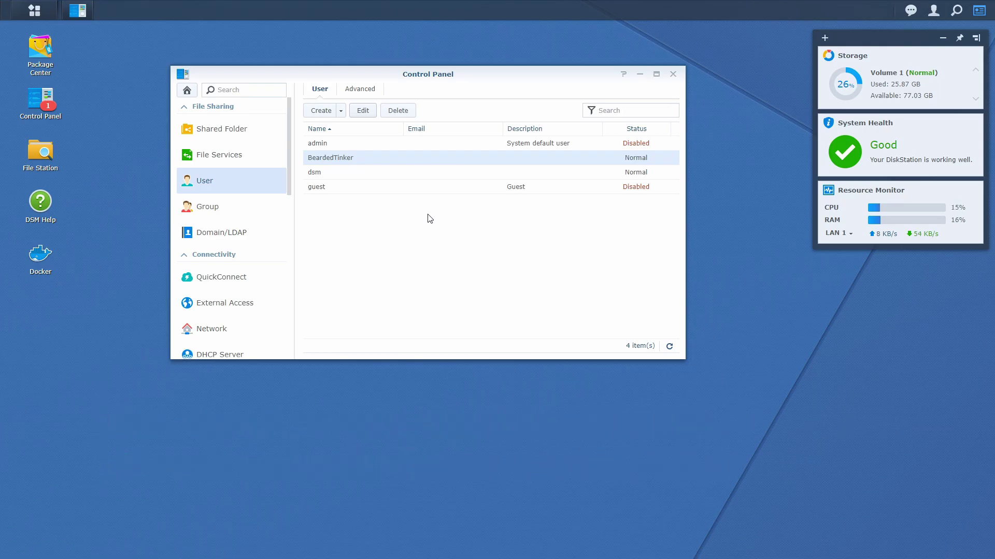
Select the admin account to confirm its status shows Disabled
left_click(438, 145)
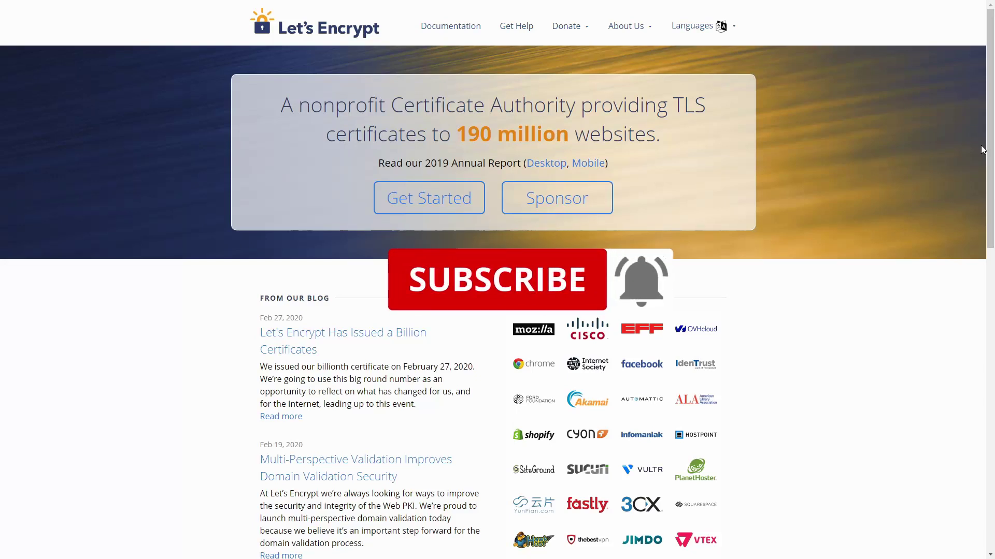
Scroll down the Let's Encrypt homepage past the blog and sponsors, then back up
scroll(587, 190, "down", 1)
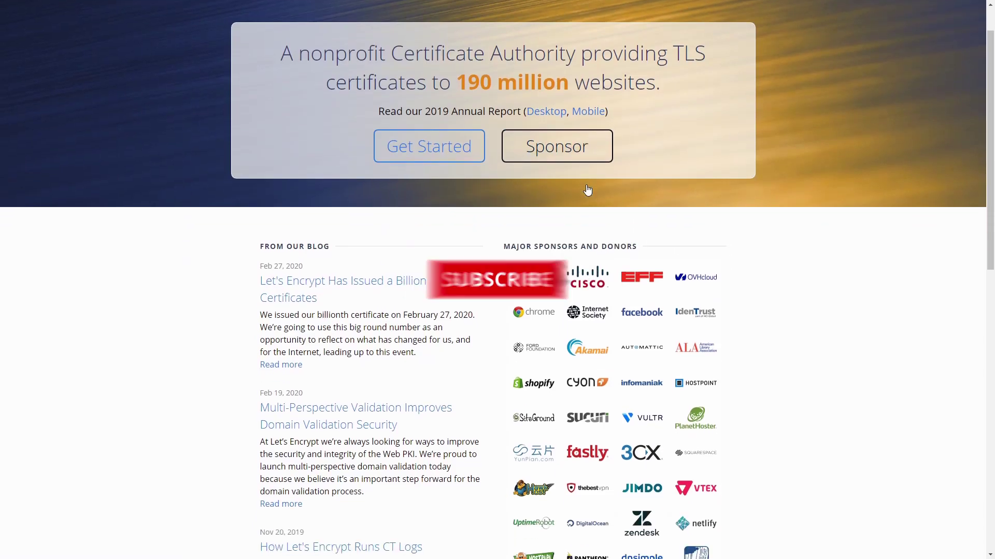
scroll(587, 190, "down", 2)
scroll(587, 190, "down", 4)
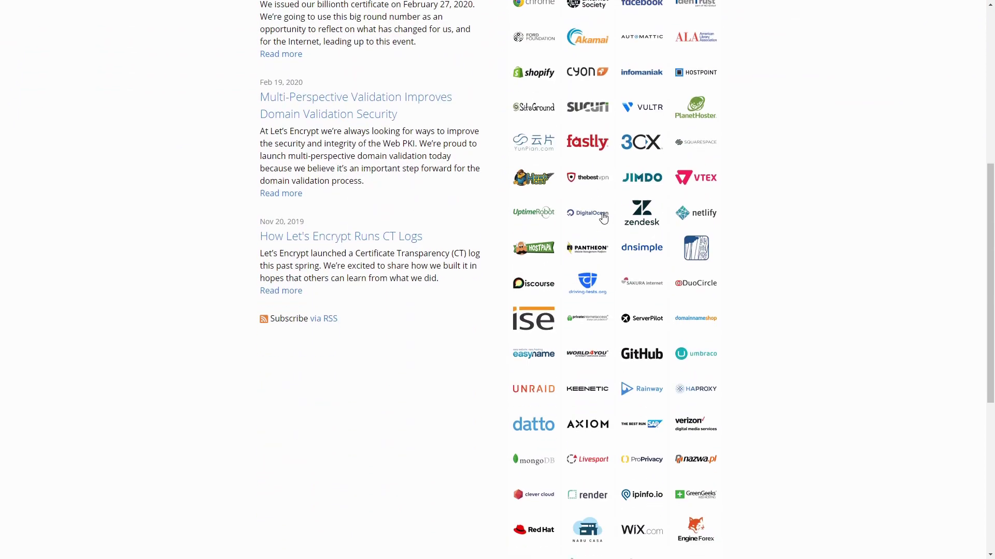
scroll(590, 206, "down", 4)
scroll(590, 207, "down", 3)
scroll(504, 92, "up", 11)
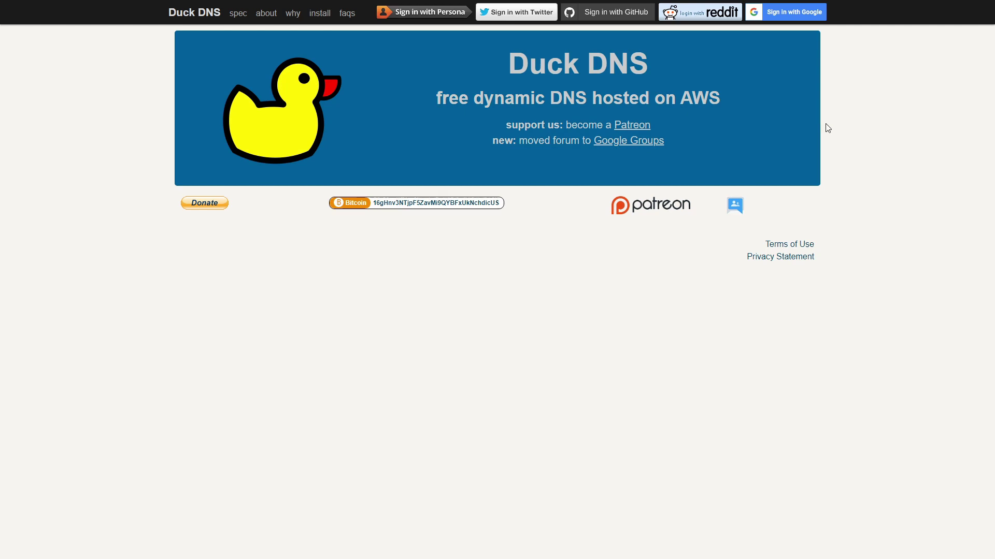
Sign in to Duck DNS with a Google account
left_click(784, 17)
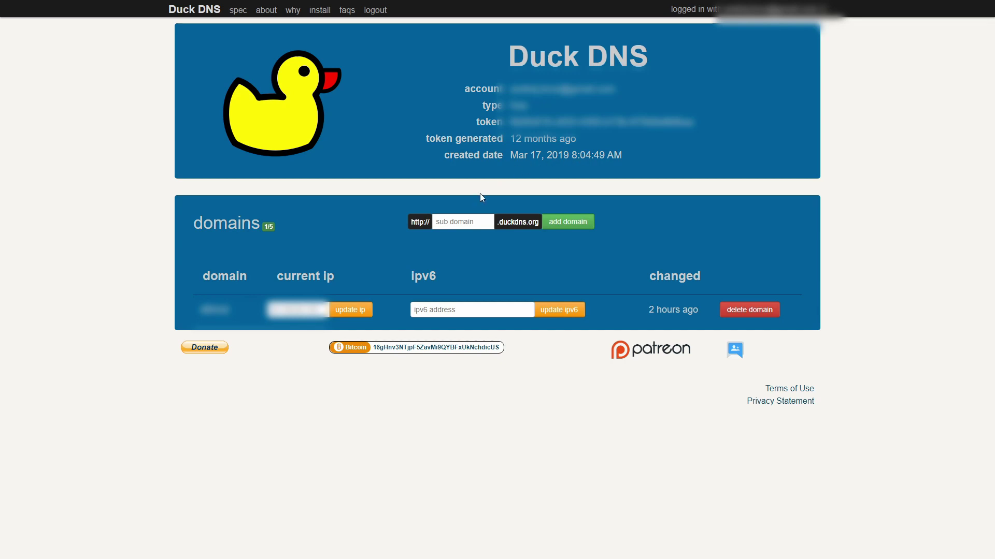
Enter beardedurl as the sub domain and add it to the Duck DNS account
left_click(475, 219)
type("bearded")
type("un")
left_click(577, 224)
key("Return")
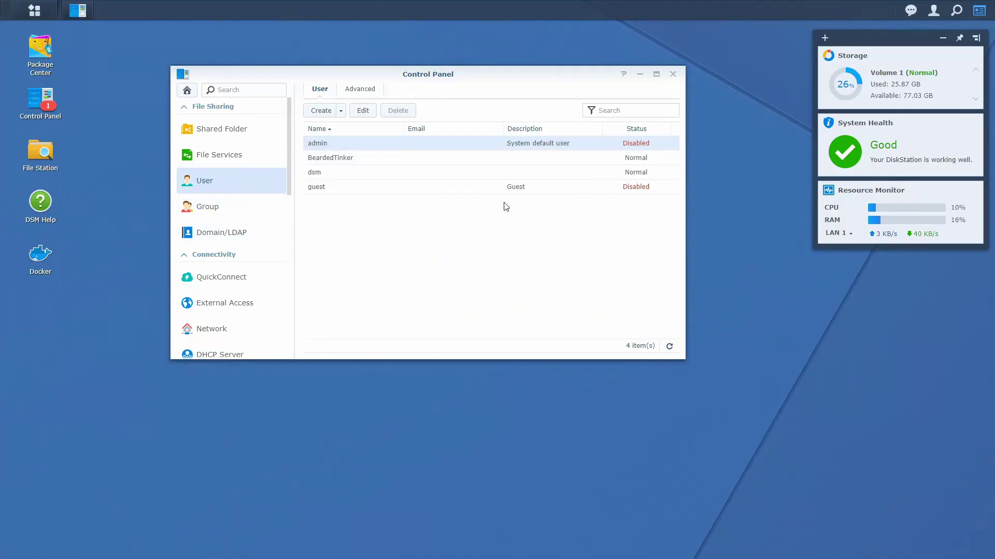
Start a new DDNS entry, browse the service provider list for Duck DNS, then cancel
left_click(240, 308)
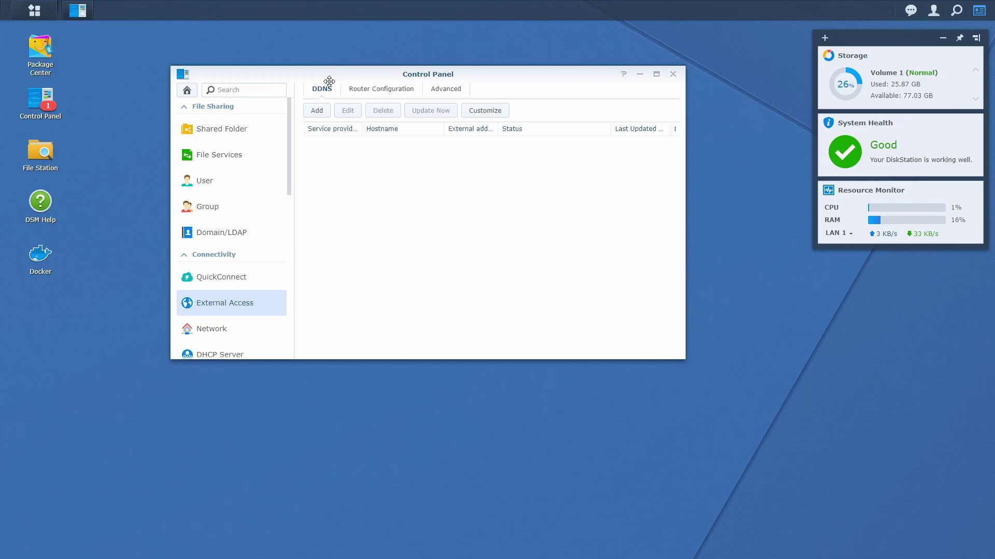
left_click(316, 112)
left_click(484, 138)
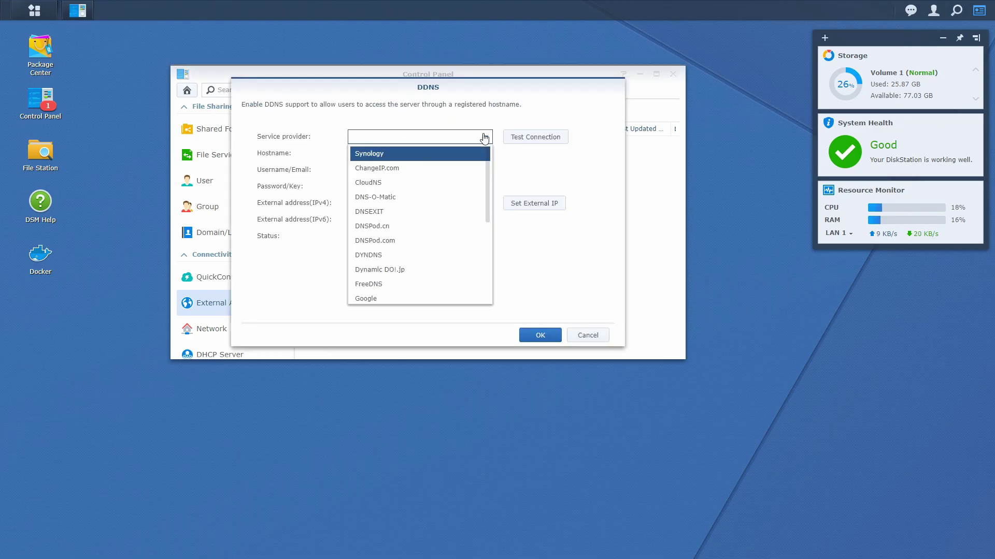
scroll(463, 179, "down", 5)
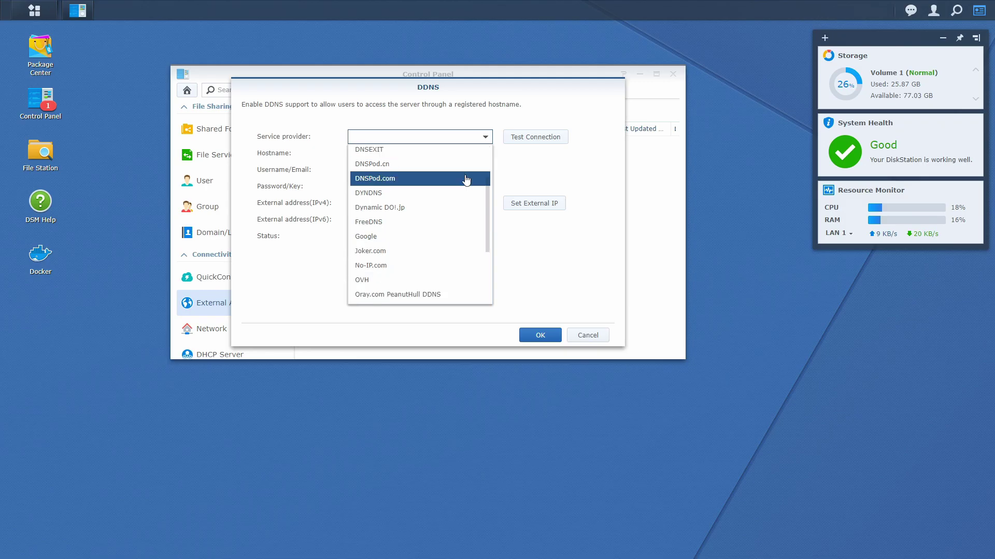
scroll(463, 186, "down", 2)
scroll(439, 260, "up", 6)
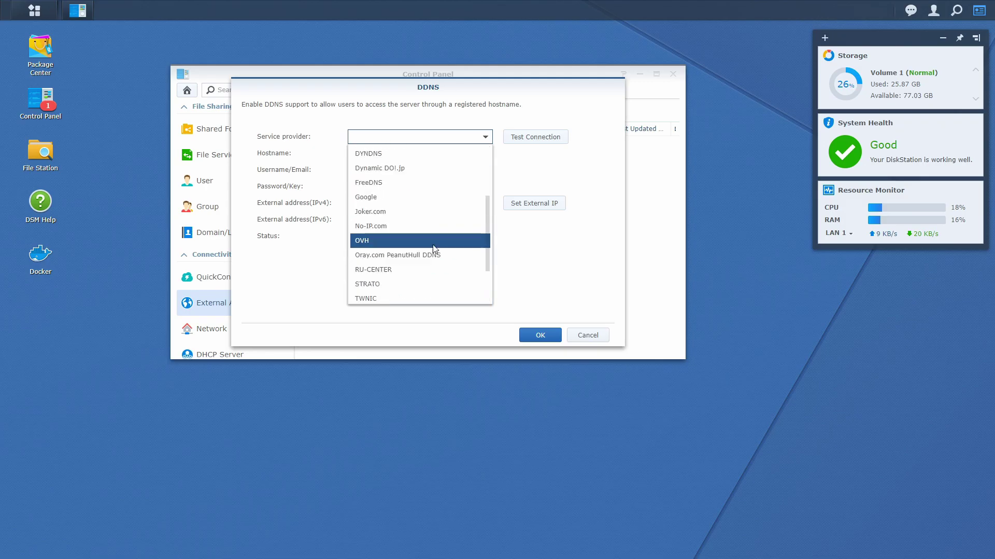
scroll(442, 182, "down", 5)
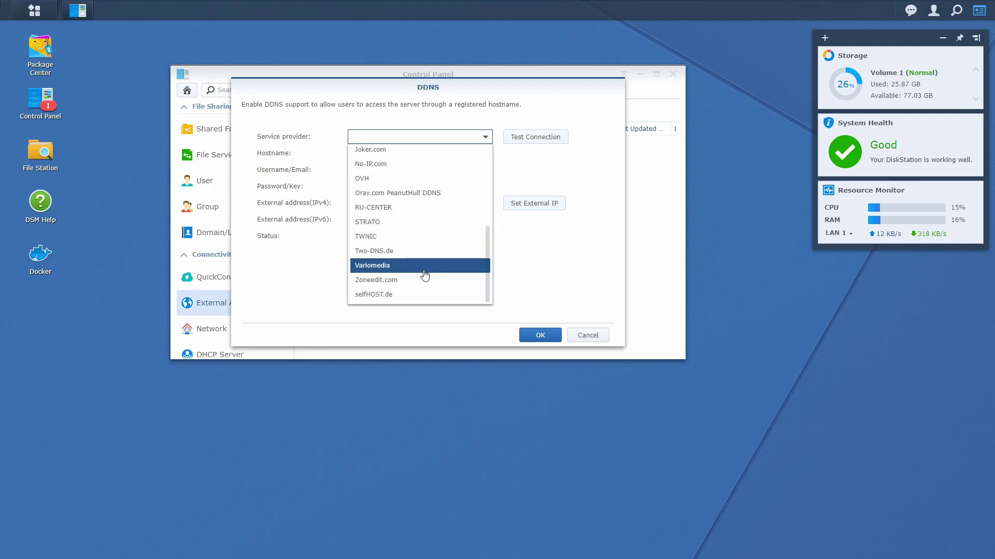
scroll(424, 280, "up", 5)
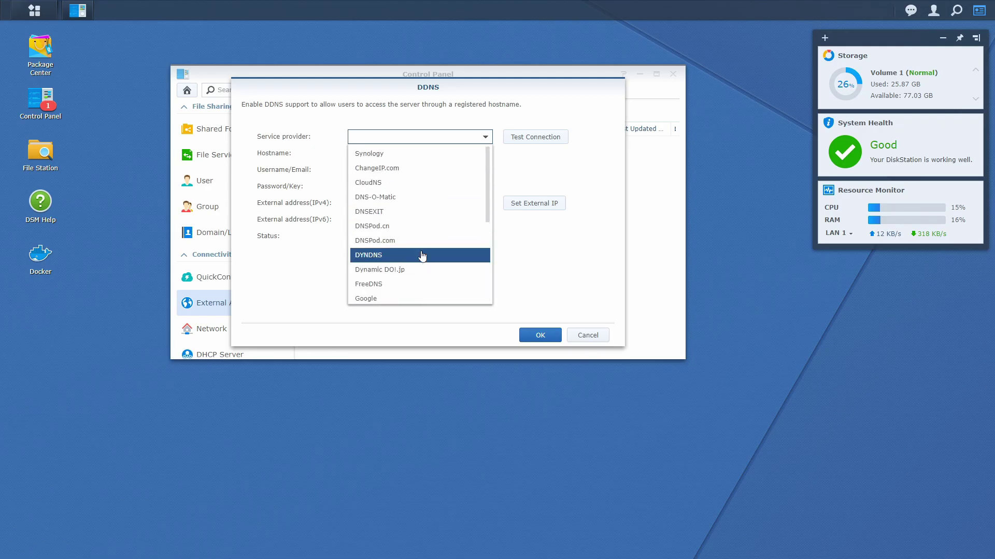
scroll(399, 254, "down", 5)
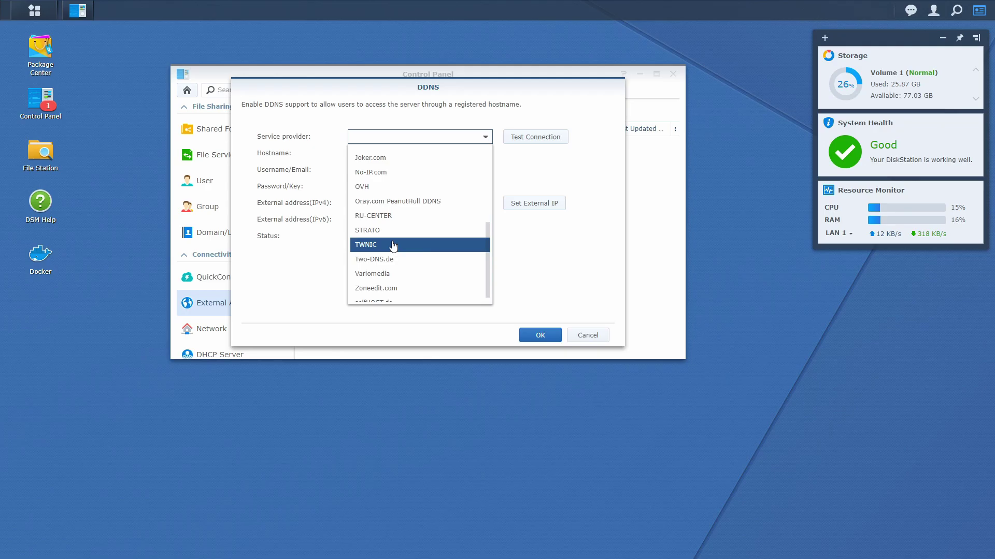
left_click(536, 245)
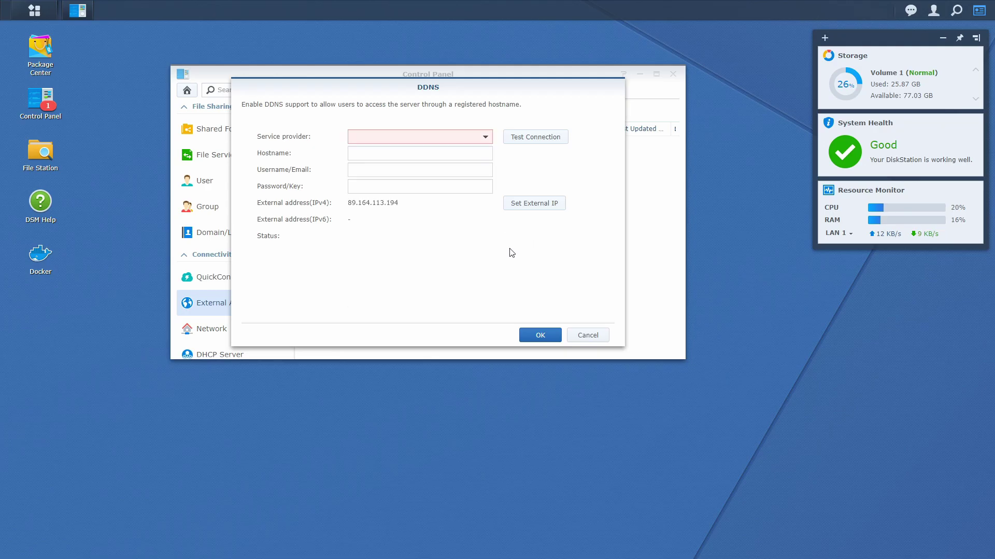
left_click(584, 335)
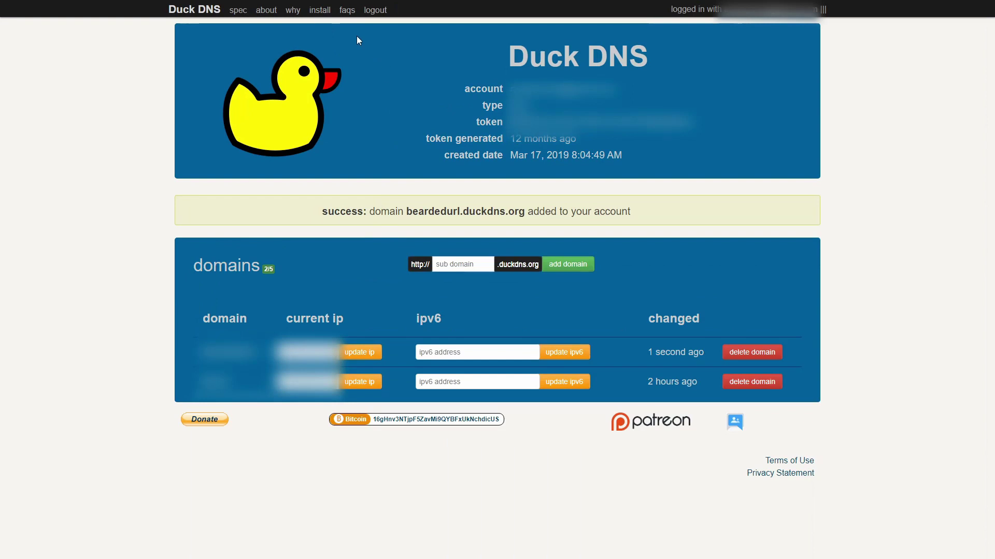
Show Duck DNS's synology instructions for beardedurl and select the DDNS update query URL
left_click(320, 9)
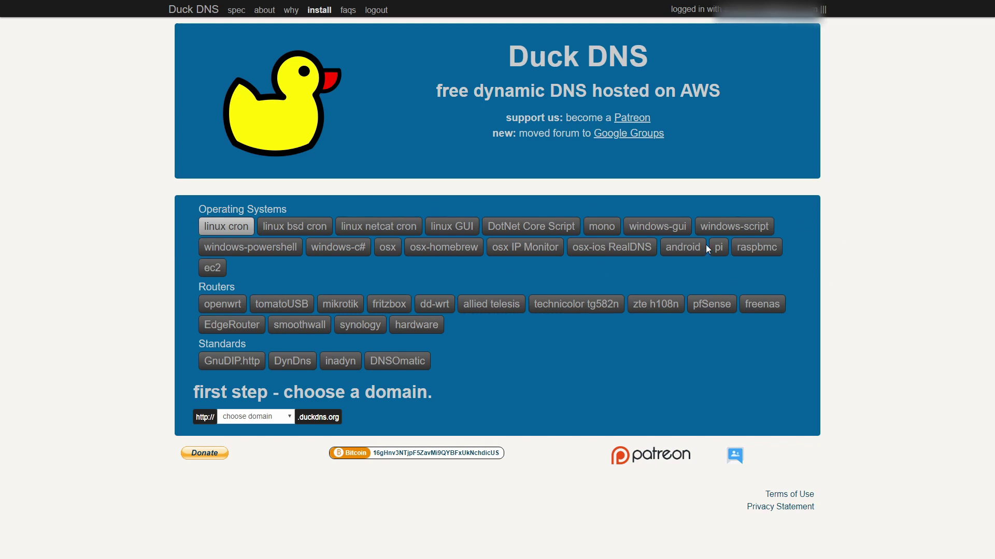
left_click(363, 326)
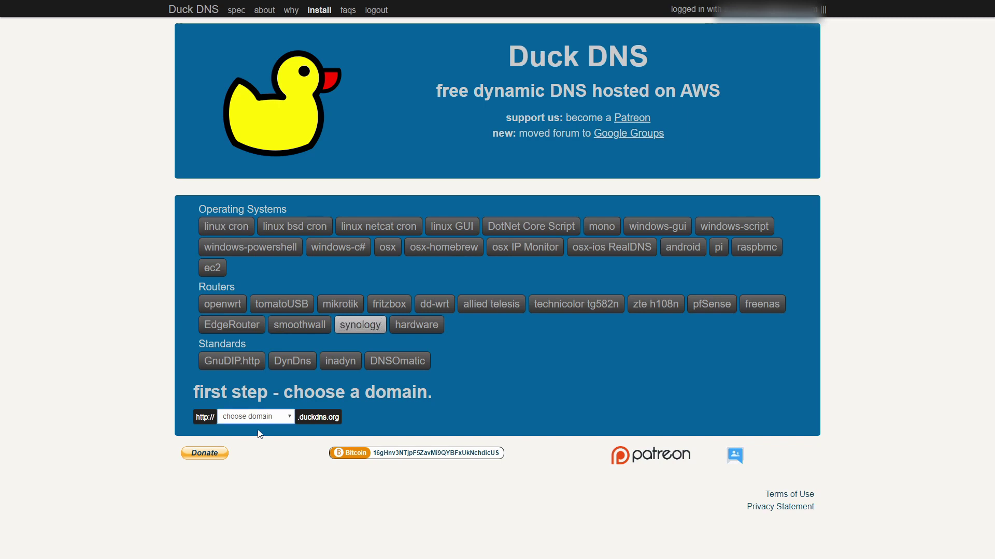
left_click(270, 441)
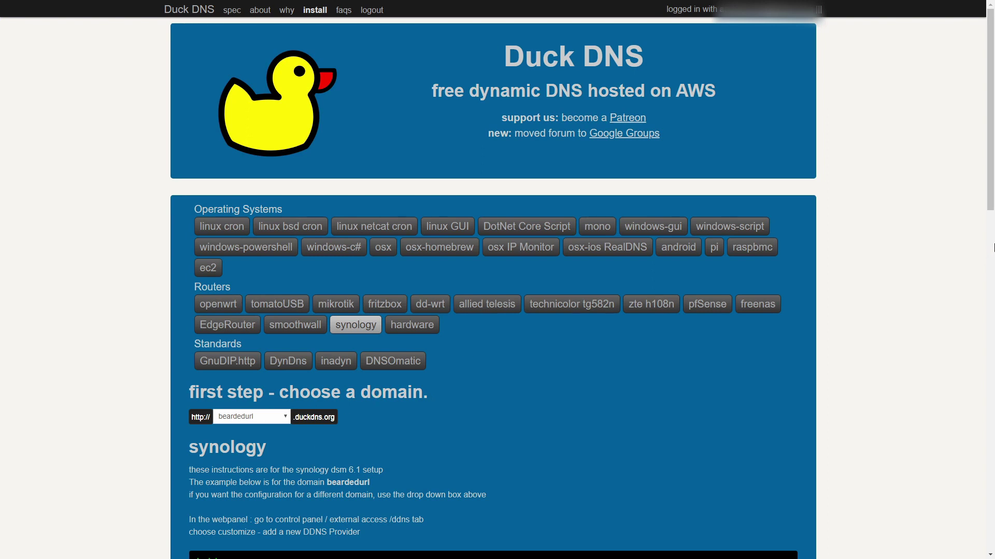
left_click(993, 260)
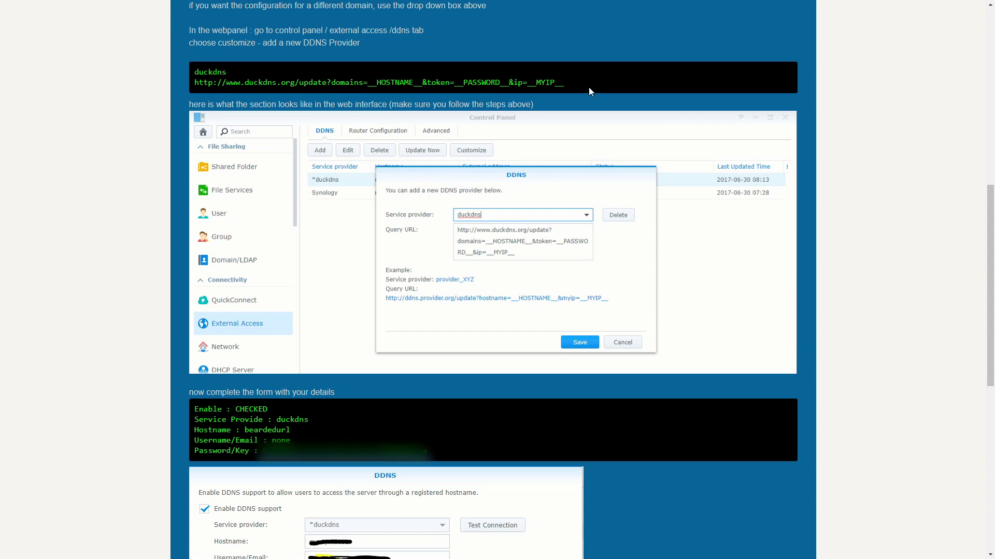
left_click_drag(589, 86, 197, 87)
key("ctrl+c")
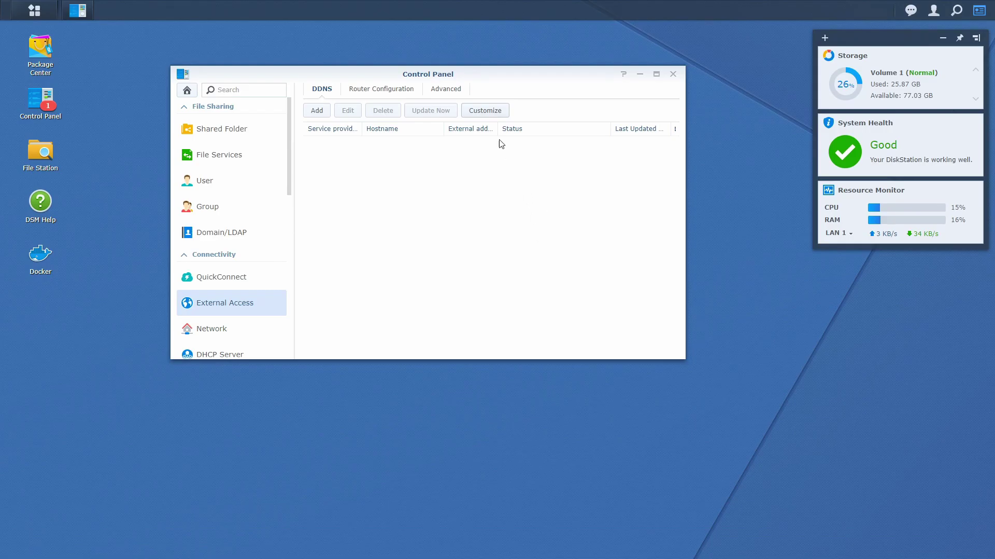
Save a custom DDNS provider named DuckDNS with the pasted DuckDNS update query URL
left_click(490, 115)
left_click(451, 141)
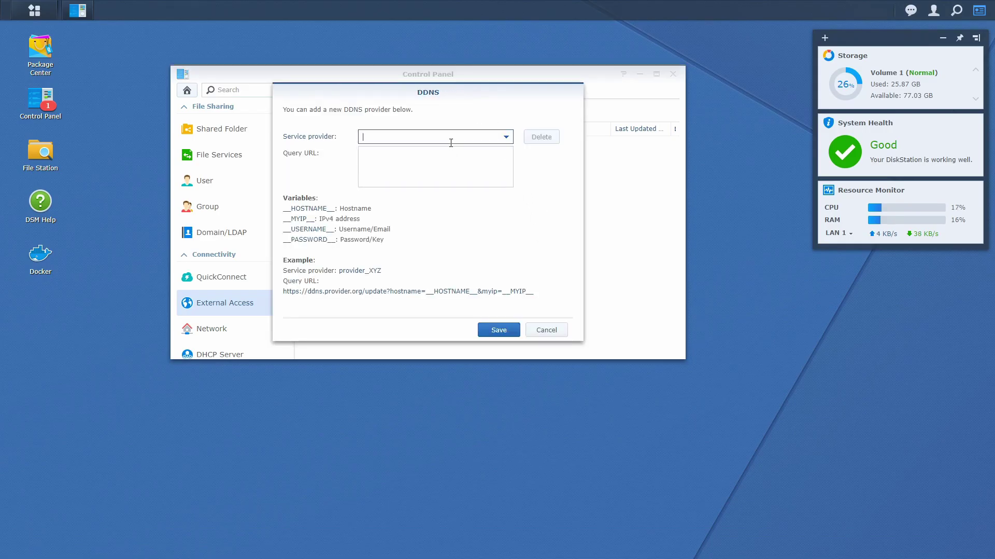
type("DuckDNS")
left_click(444, 154)
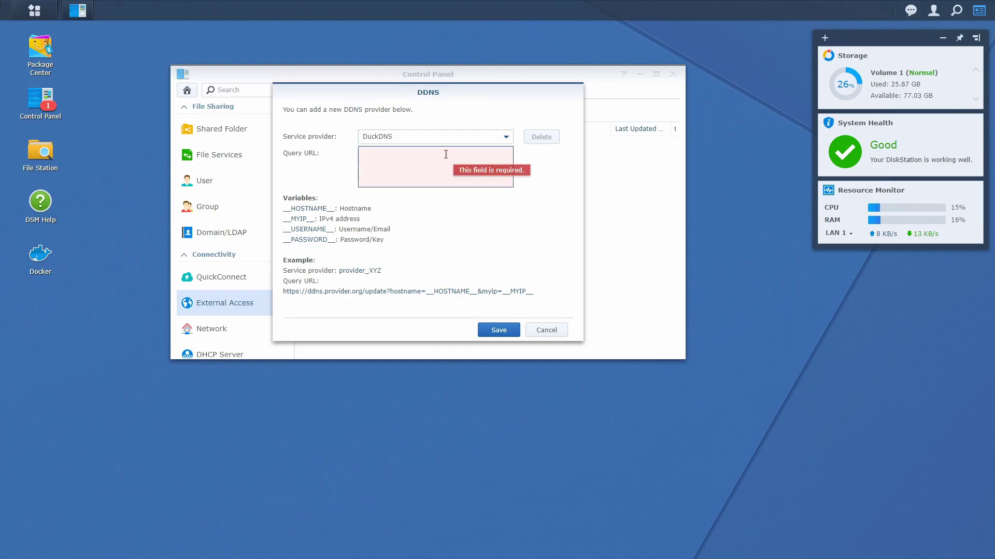
key("ctrl+v")
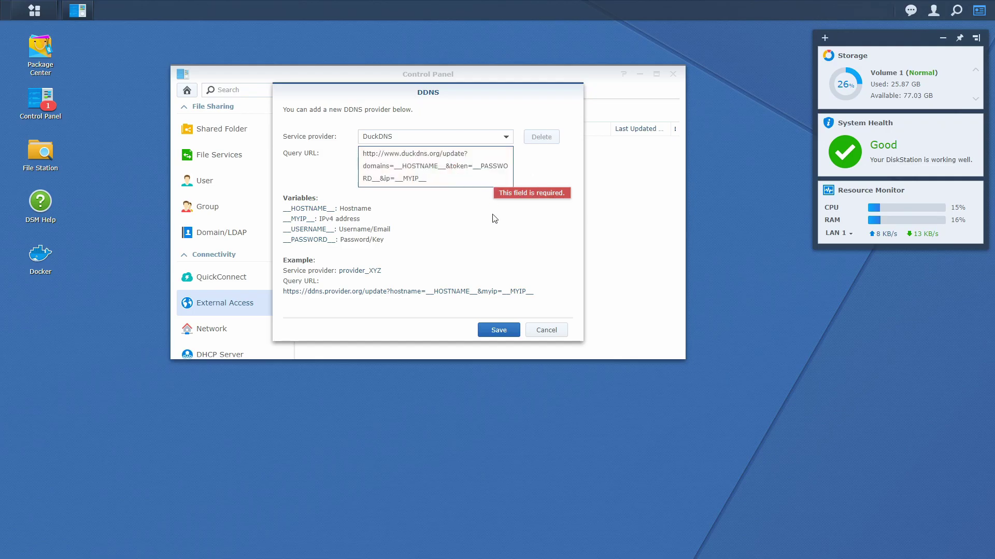
left_click(498, 331)
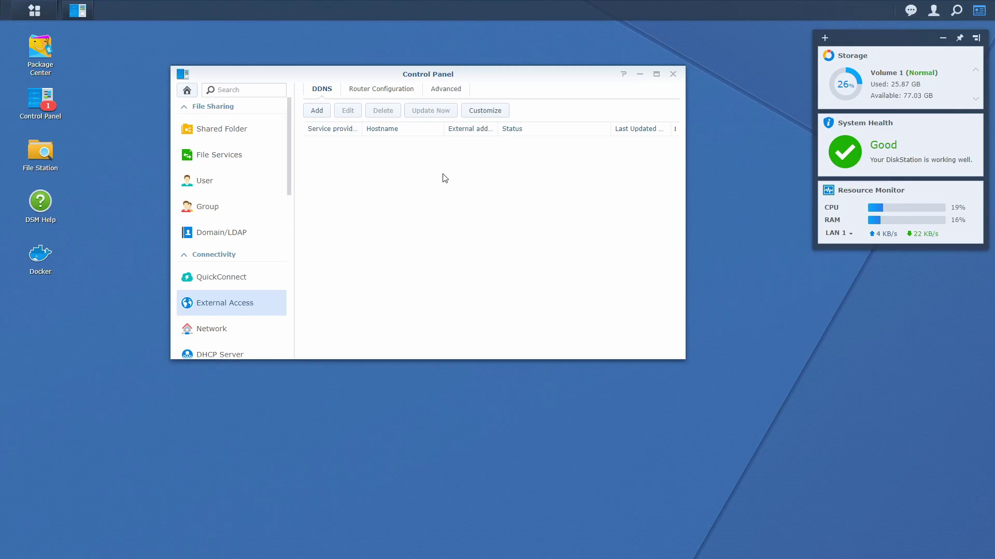
Add a DDNS entry: *DuckDNS provider, hostname beardedurl, username none, pasted token as password
left_click(315, 111)
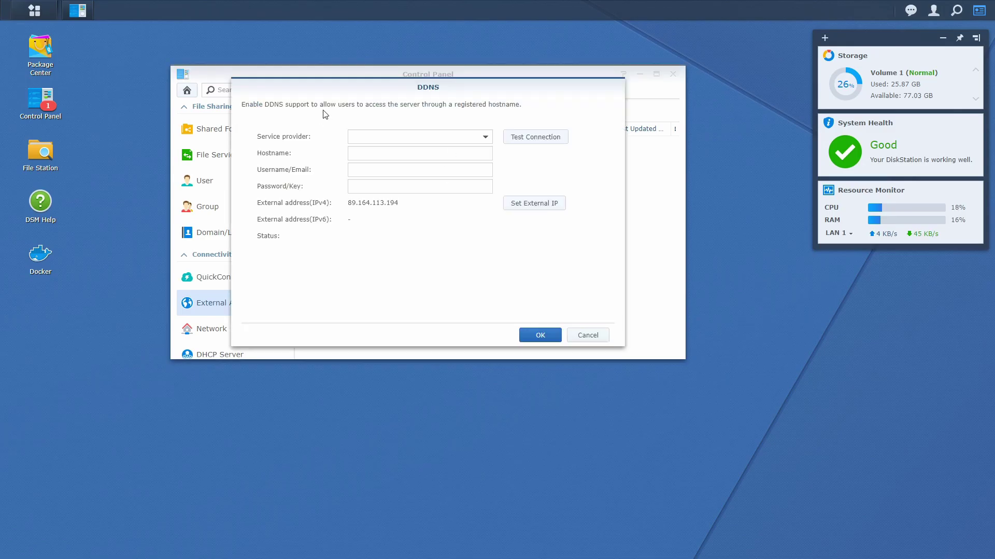
left_click(400, 138)
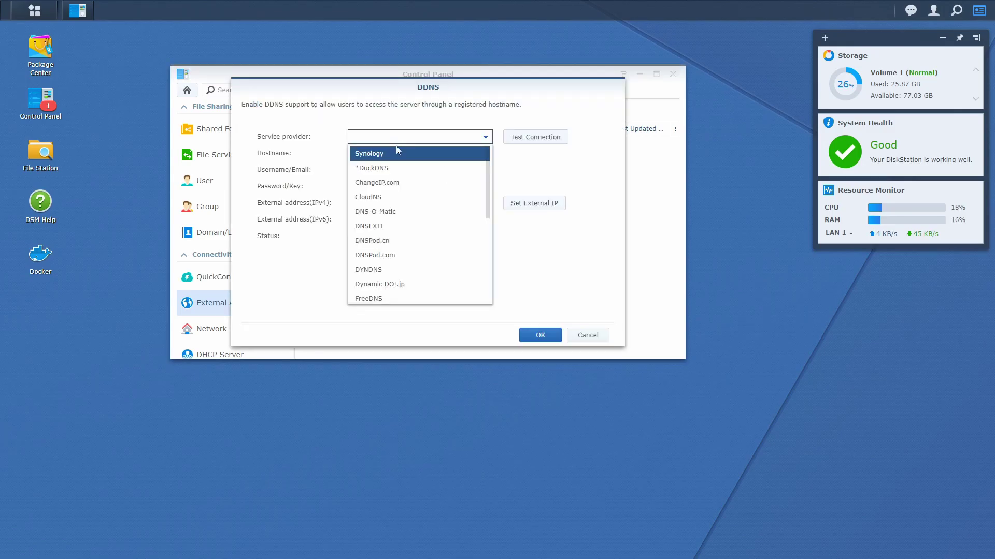
left_click(388, 164)
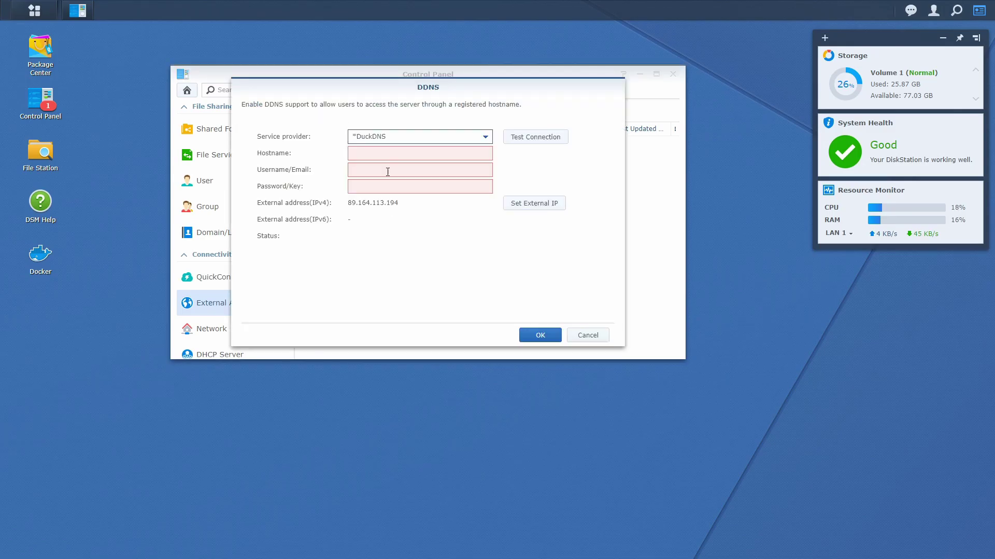
left_click(359, 157)
type("bearded")
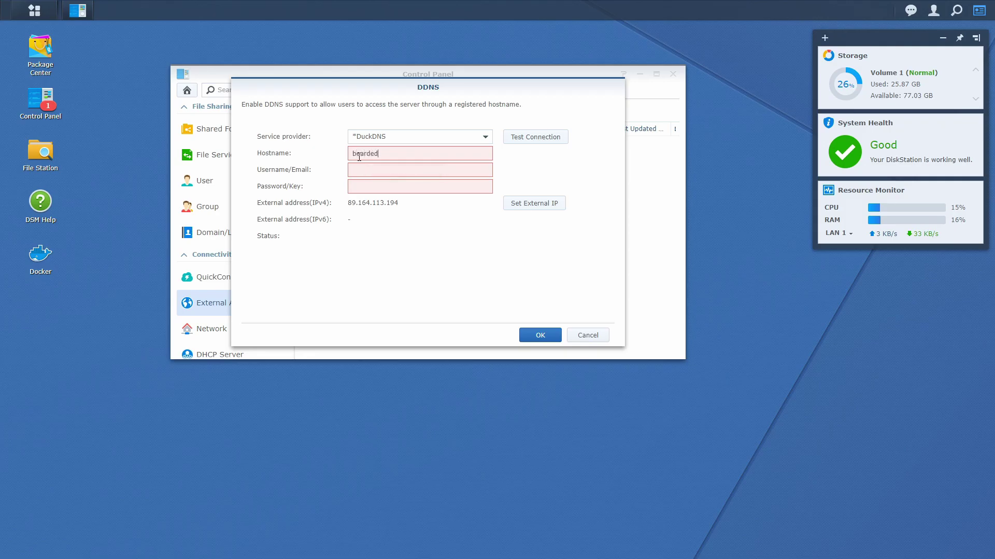
type("url")
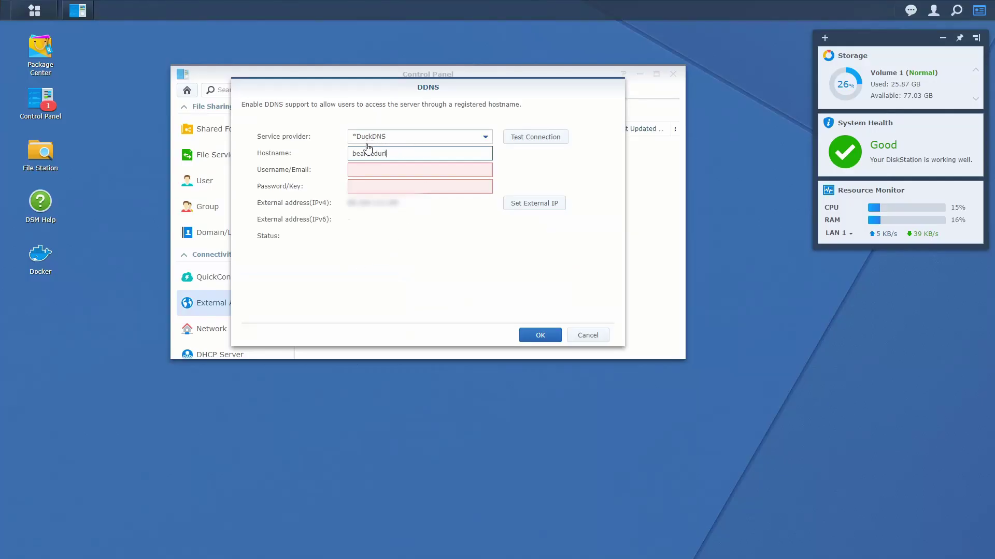
left_click(383, 170)
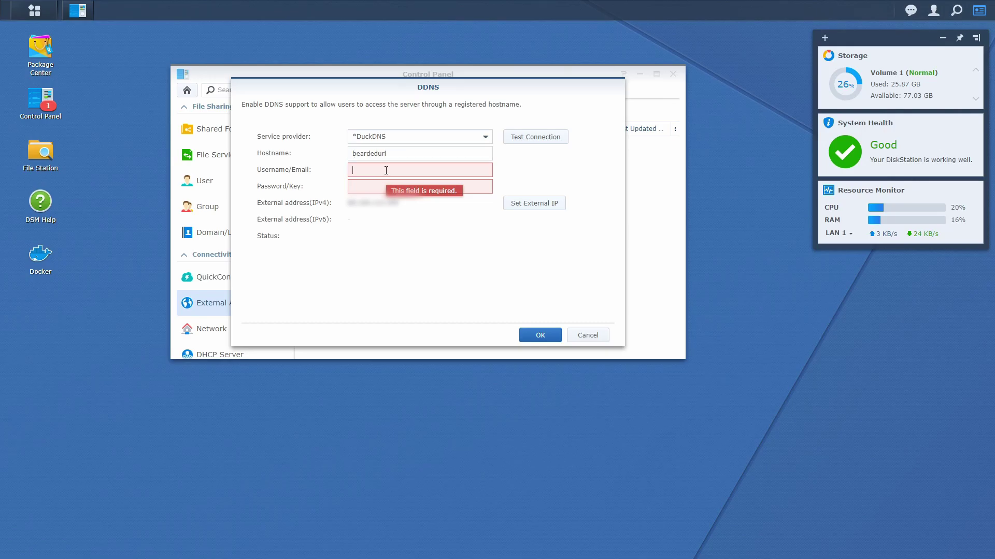
type("none")
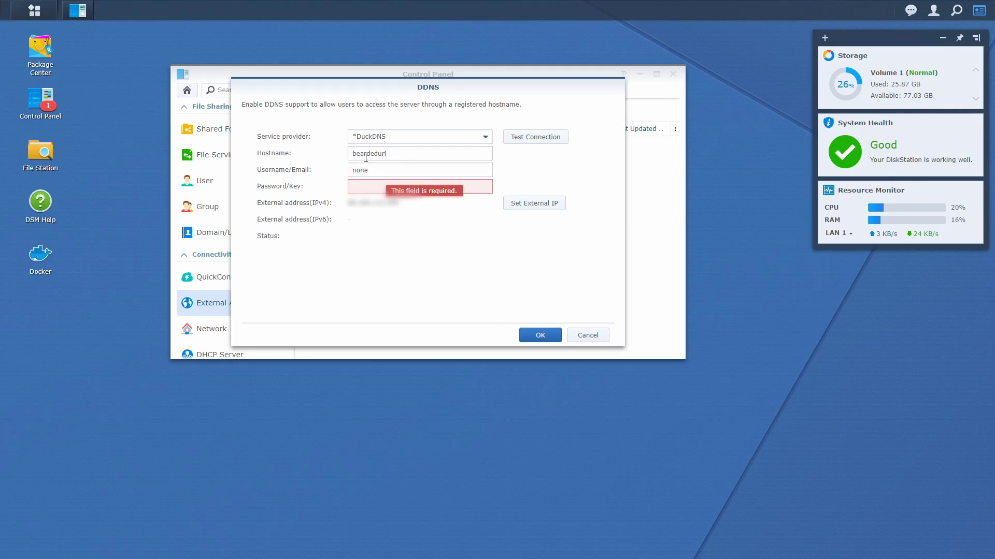
key("Tab")
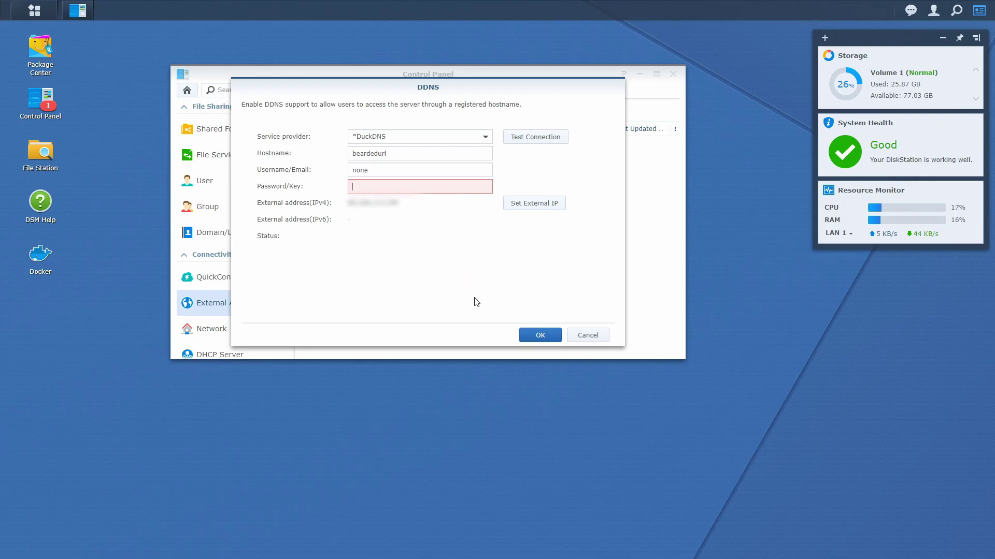
key("ctrl+v")
left_click(541, 336)
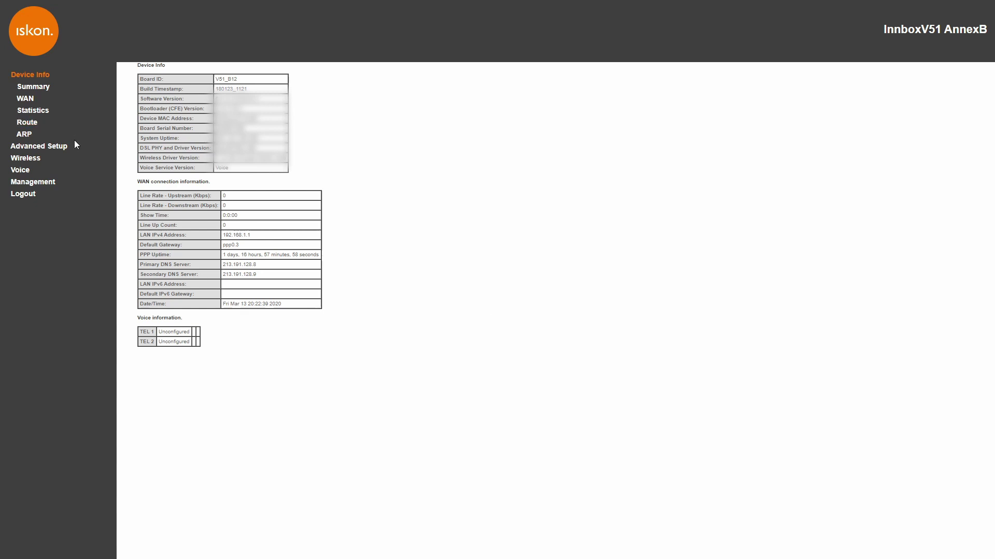
Go to the router's Advanced Setup section to show its LAN setup page
left_click(61, 147)
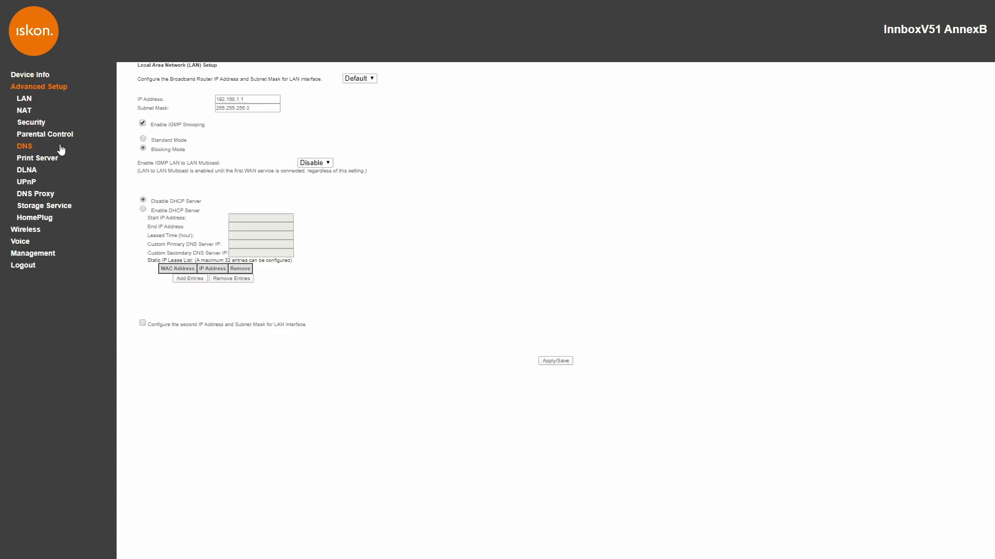
Open the router's NAT Virtual Servers page listing the existing port-forwarding rules
left_click(26, 111)
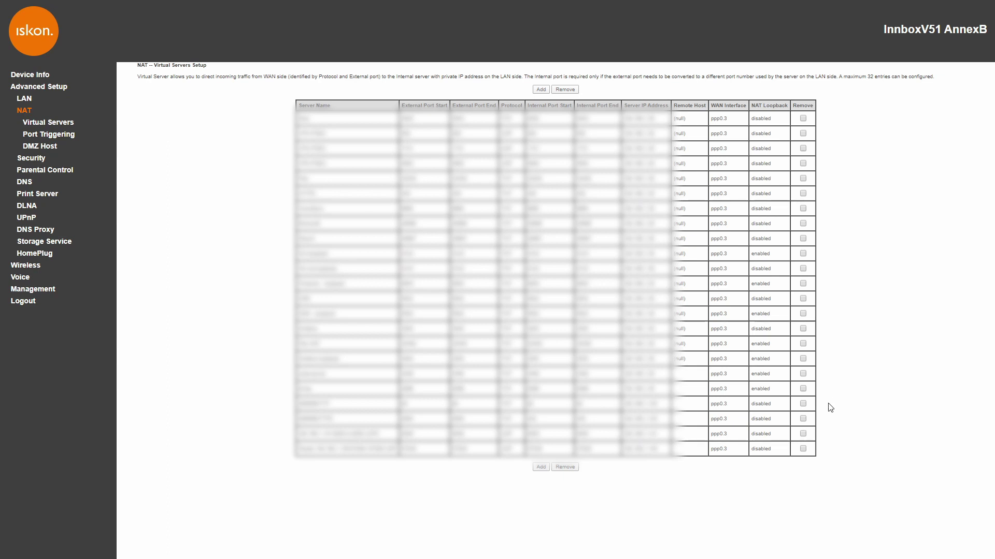
Remove two old port-forwarding rules, leaving 21 rules in the Virtual Servers list
left_click(803, 404)
left_click(803, 192)
left_click(570, 468)
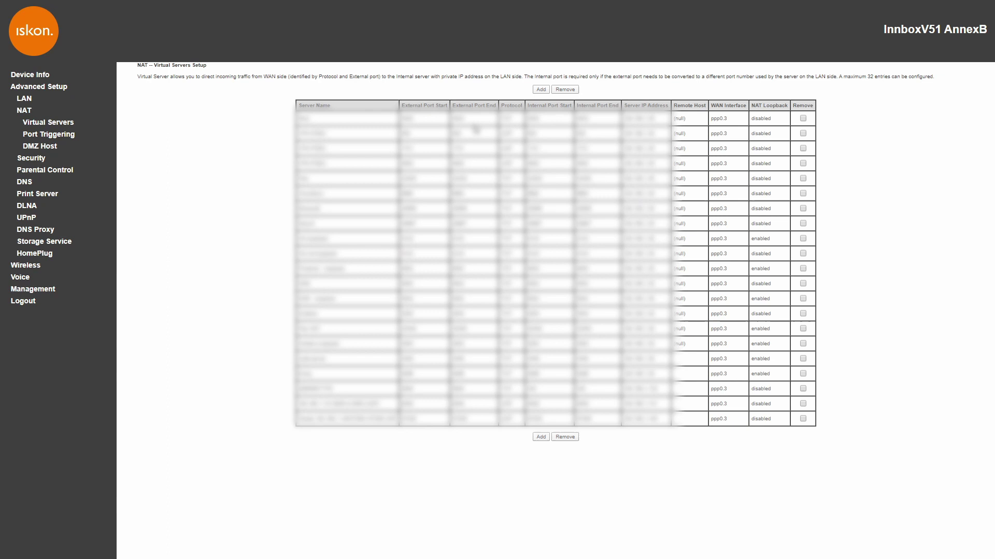
Add a custom service 'http' forwarding external port 80 to server IP 192.168.1.201
left_click(541, 90)
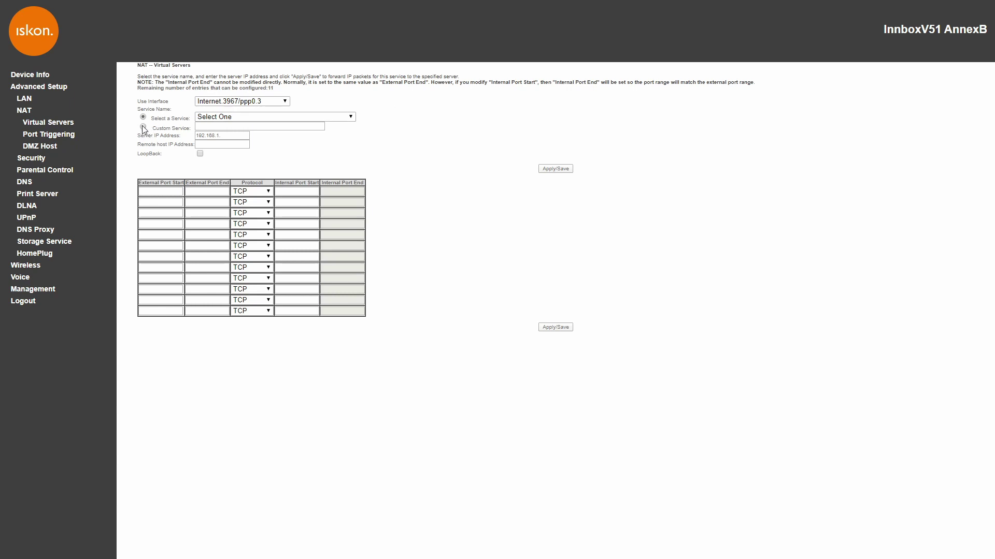
left_click(214, 125)
left_click(241, 136)
left_click(172, 190)
key("Tab")
Rename the custom service from http to 'Lets encrypt'
left_click(230, 128)
left_click_drag(221, 129, 189, 129)
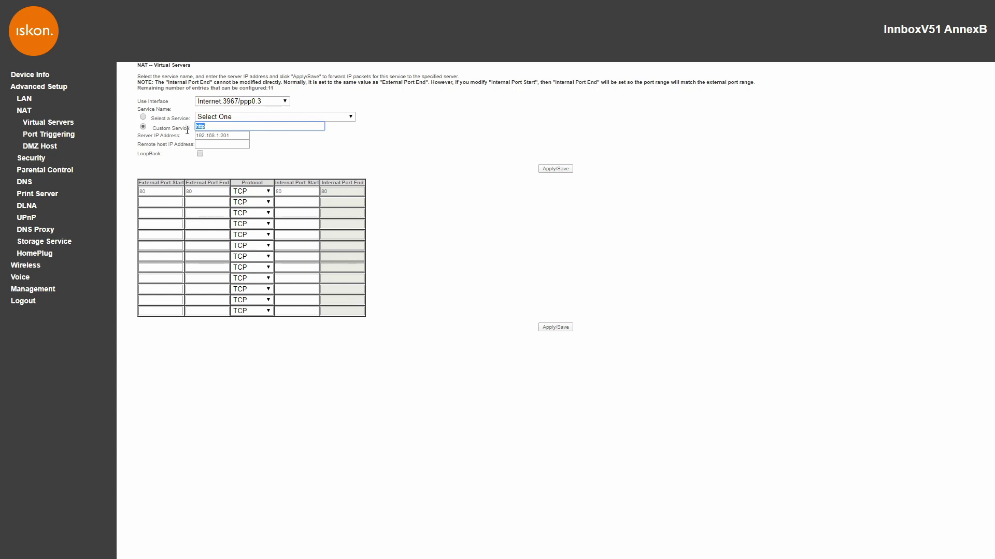
type("Let0")
type("s encryot")
left_click(175, 202)
Enter 443 as the second rule's external start and end port
left_click(172, 201)
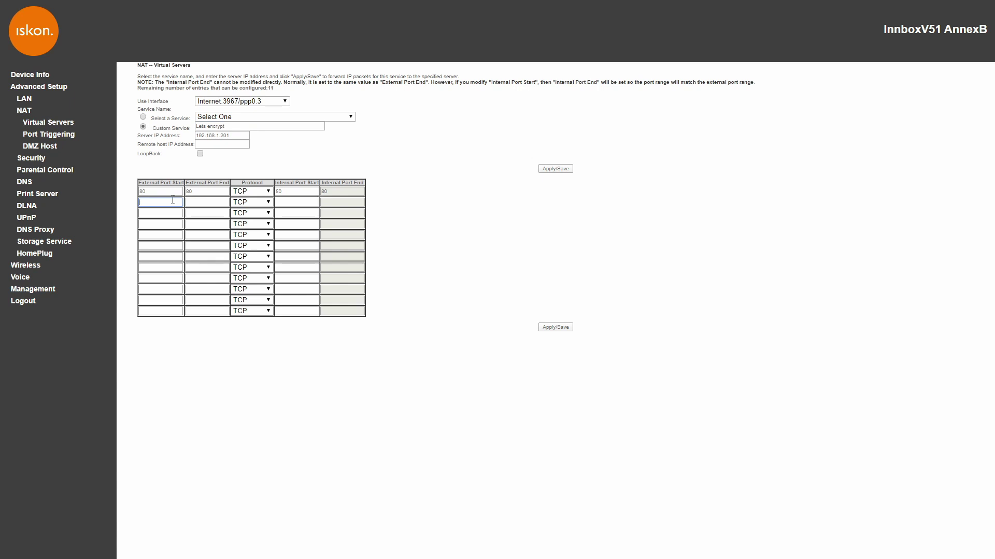
left_click(194, 202)
type("443")
left_click(267, 151)
Save the port 80 and 443 forwarding rules and acknowledge the web-port-8080 alert
left_click(552, 330)
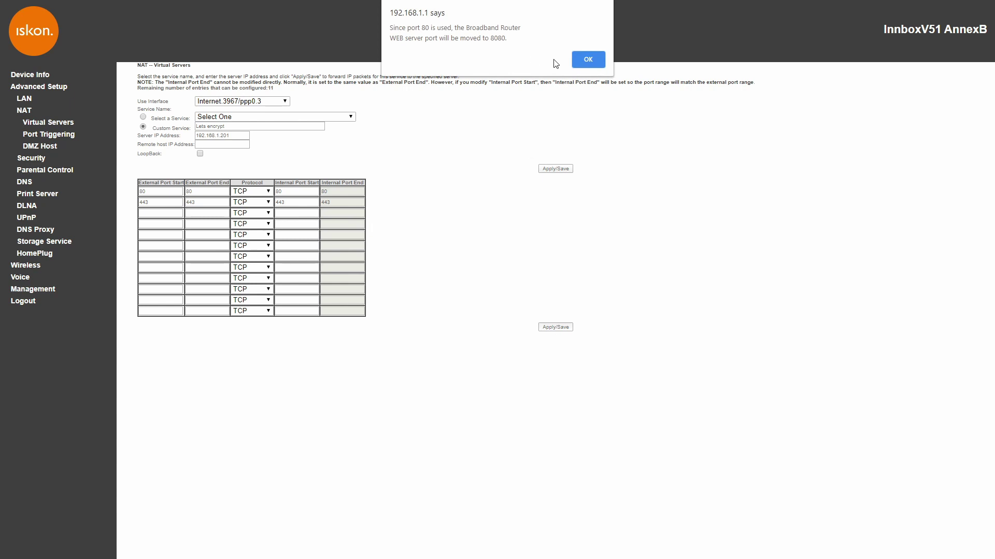
left_click(578, 62)
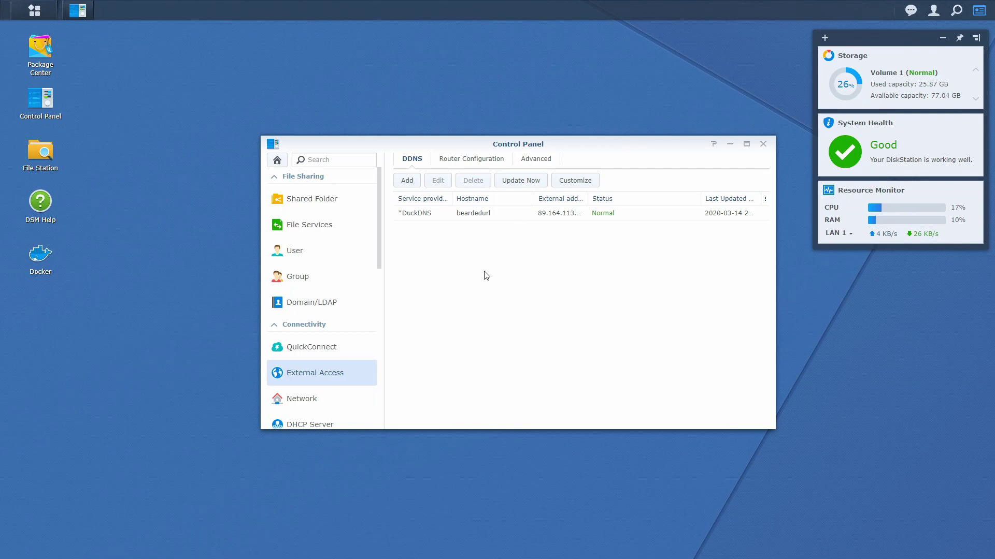
Under Security > Certificate, add a new certificate obtained from Let's Encrypt
scroll(348, 307, "down", 5)
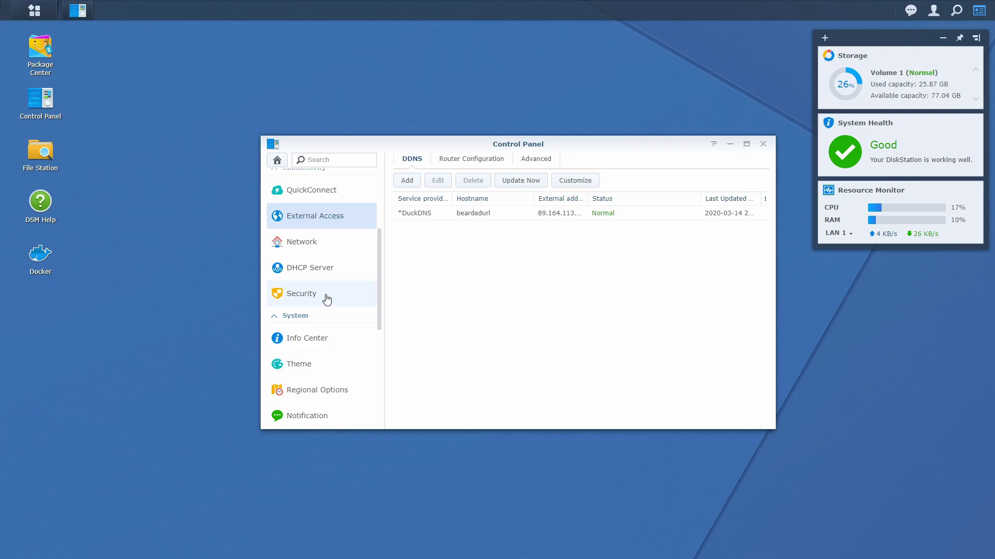
left_click(328, 298)
left_click(598, 164)
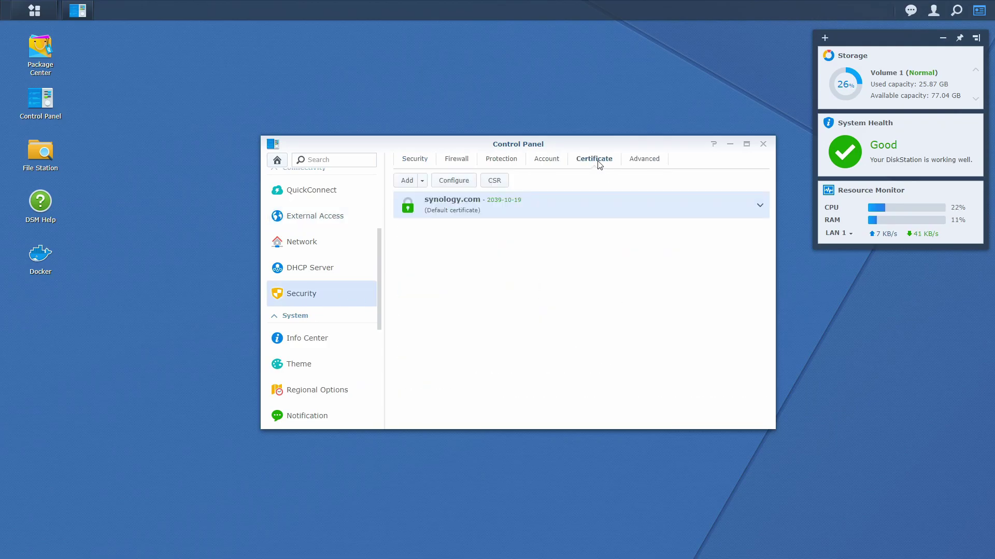
left_click(408, 183)
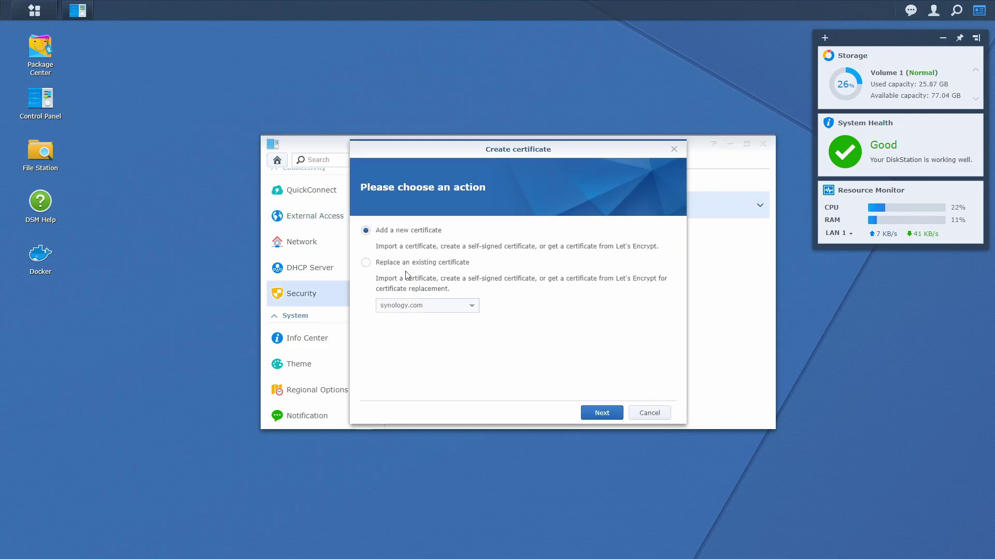
left_click(595, 413)
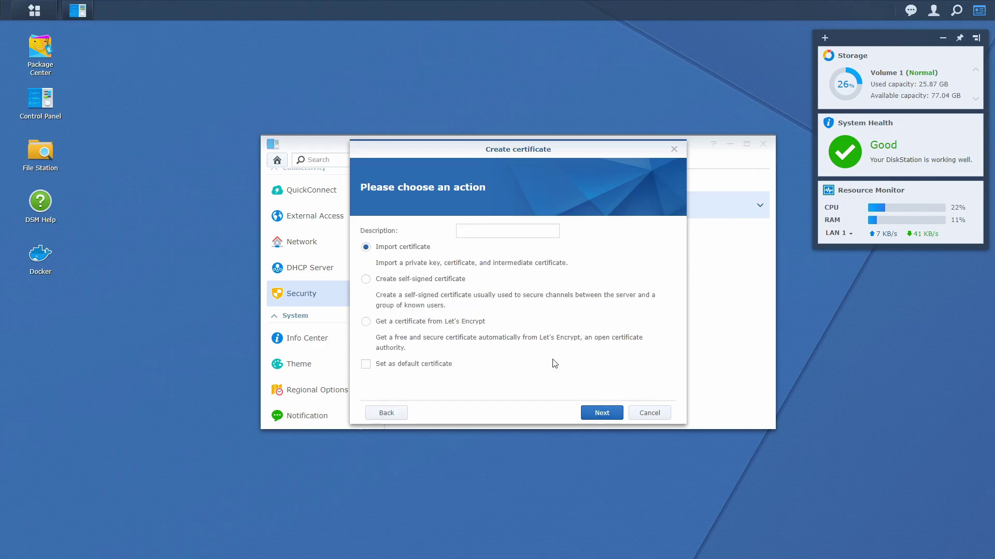
left_click(395, 323)
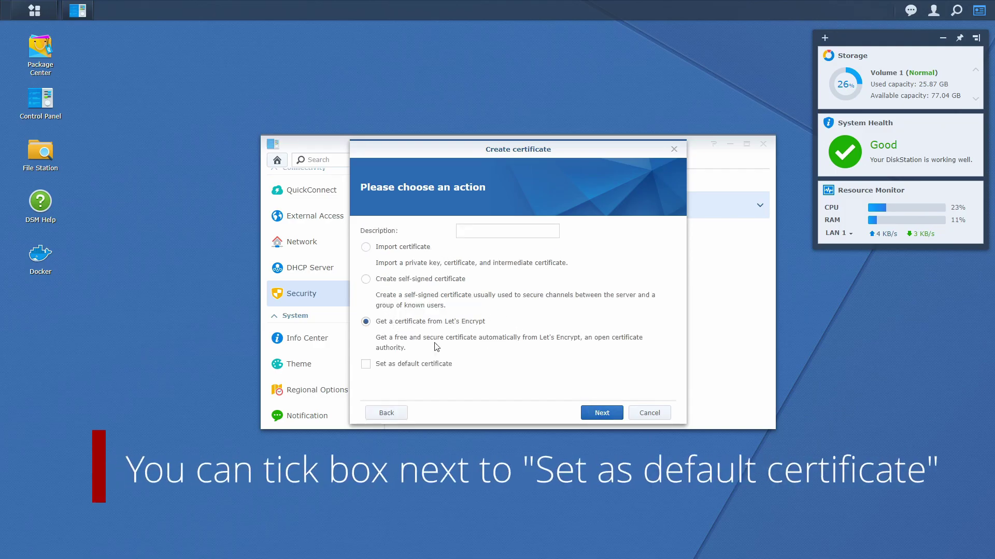
Enter domain beardedurl.duckdns.org and paste the contact e-mail into the Let's Encrypt form
left_click(595, 413)
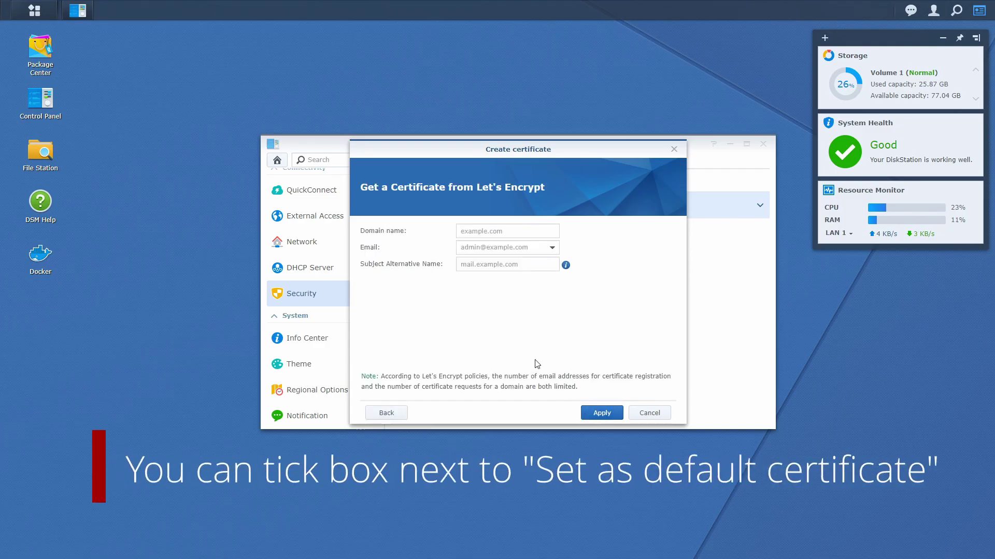
left_click(506, 232)
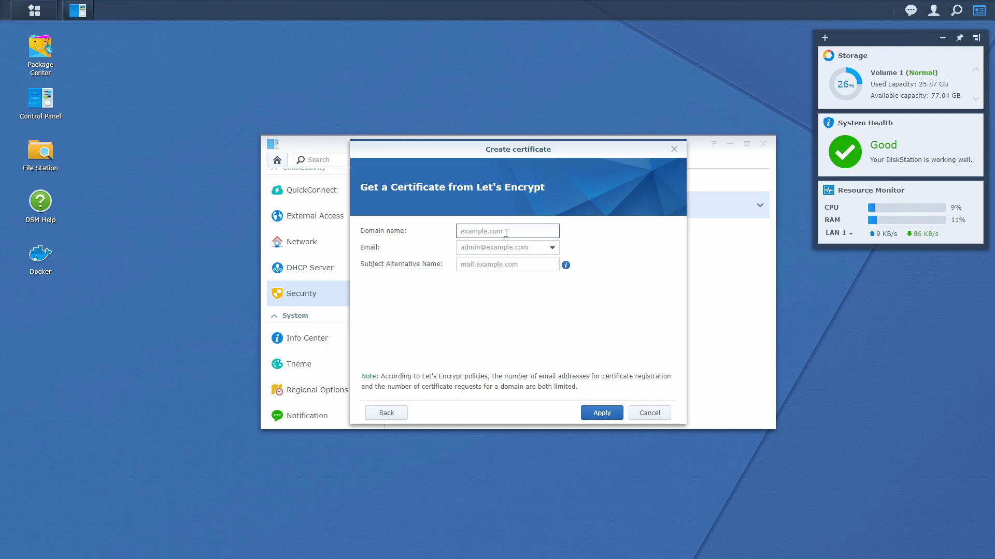
type("be")
type("ared")
type("edu")
type("rl.d")
type("uck")
type("dns.org")
key("Tab")
key("ctrl+v")
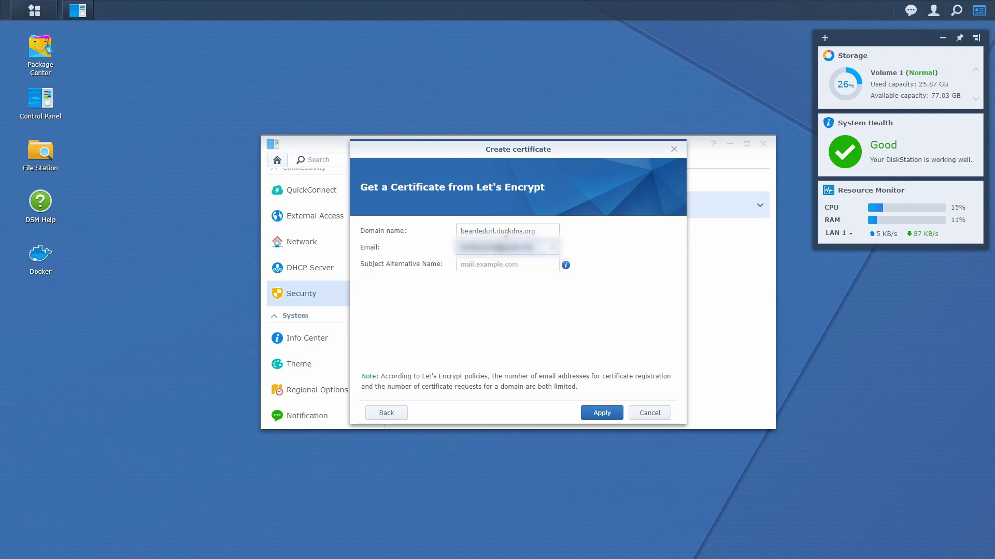
key("Tab")
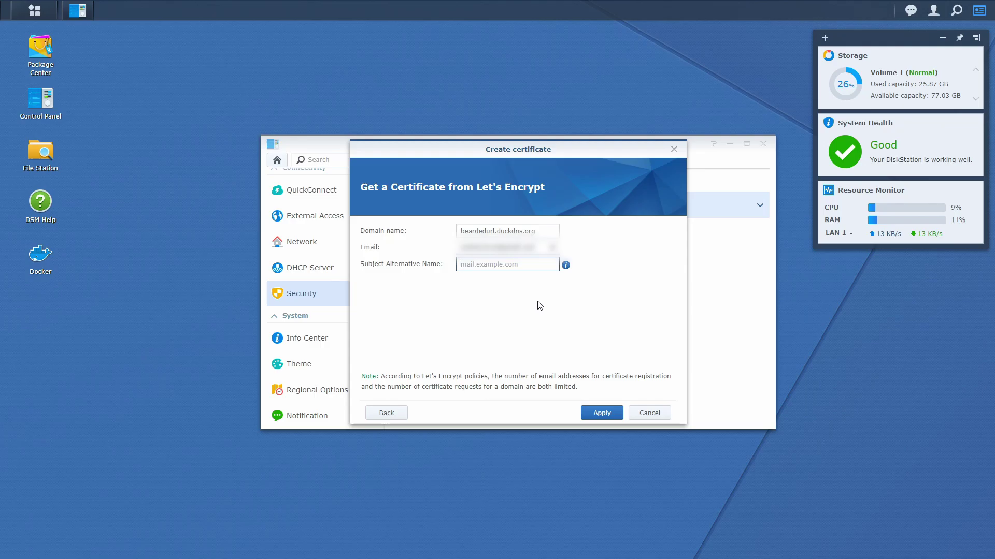
Apply the request and wait for the beardedurl.duckdns.org certificate, valid until 2020-06-12, to appear
left_click(601, 413)
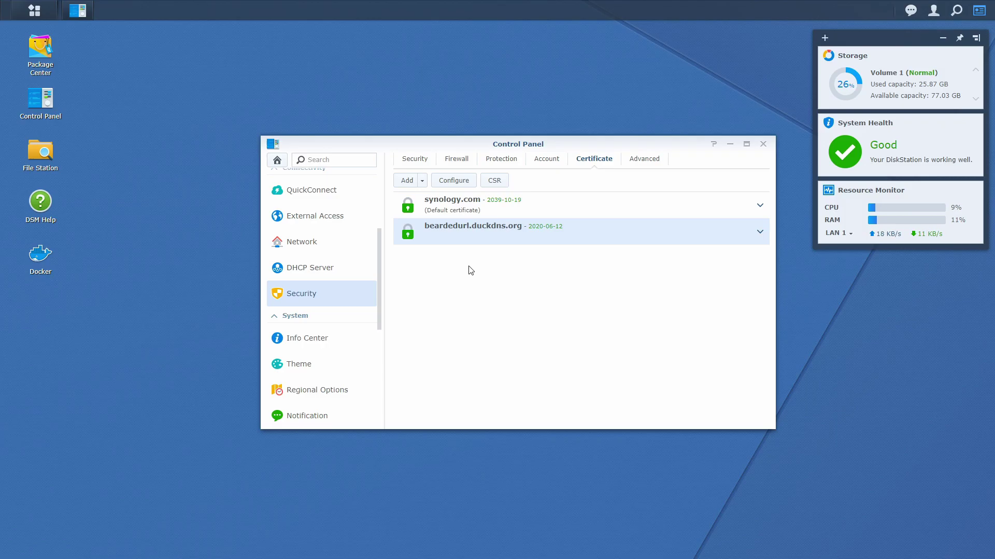
scroll(345, 253, "down", 4)
scroll(345, 253, "down", 4)
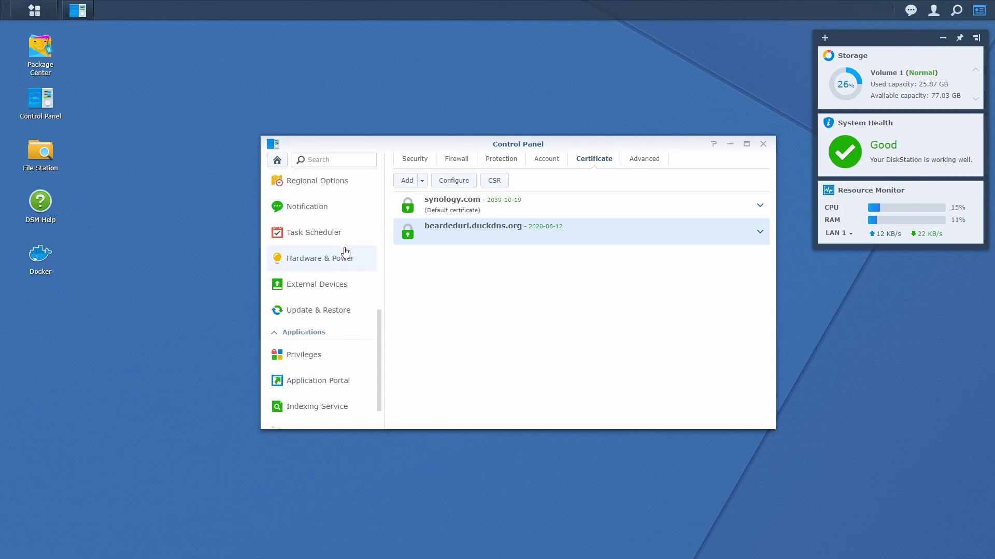
Open the Update & Restore release notes and highlight the DSM 6.2.2-24922-3 Let's Encrypt ACME V2 note
left_click(324, 311)
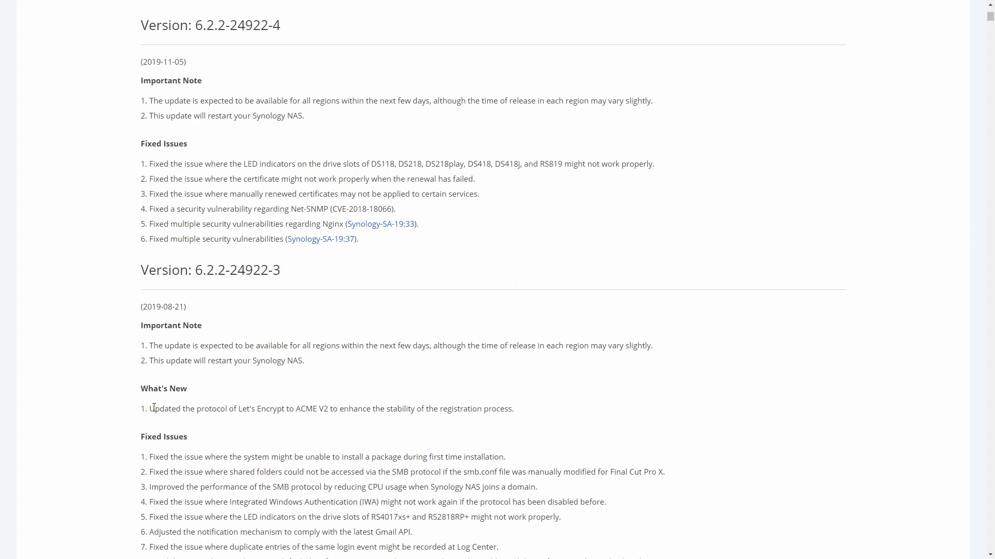
left_click_drag(154, 409, 523, 412)
triple_click(523, 411)
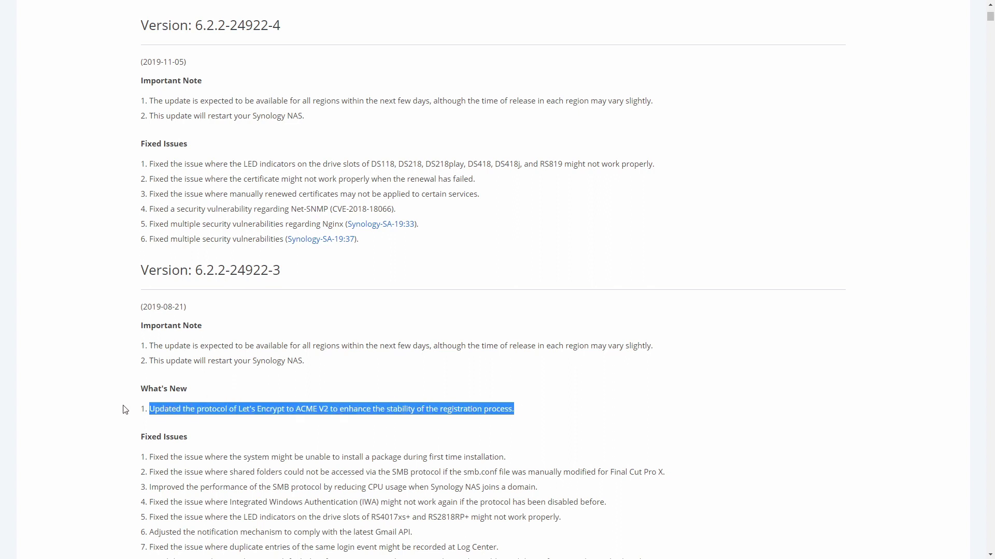
left_click_drag(567, 412, 173, 374)
Clear the text selection in the DSM release notes
left_click(533, 412)
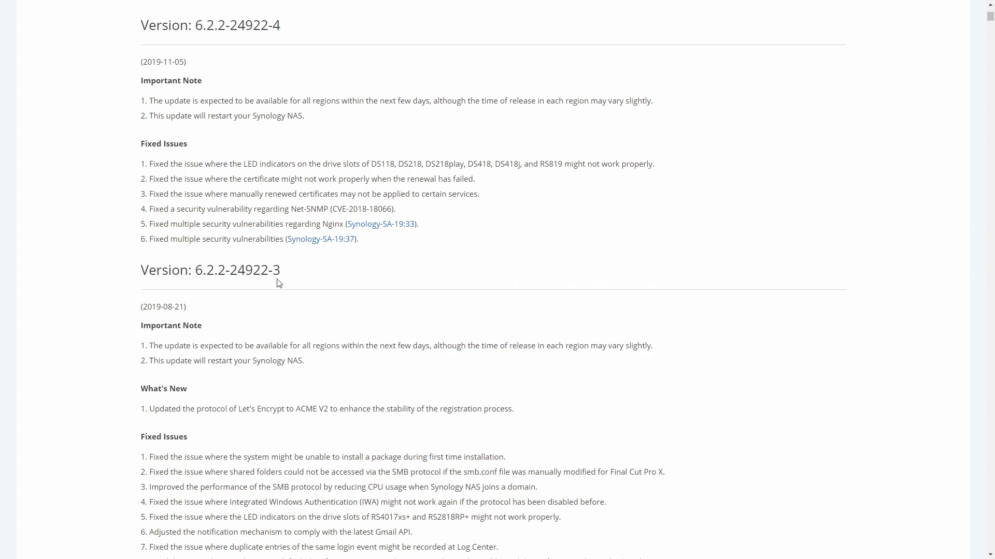